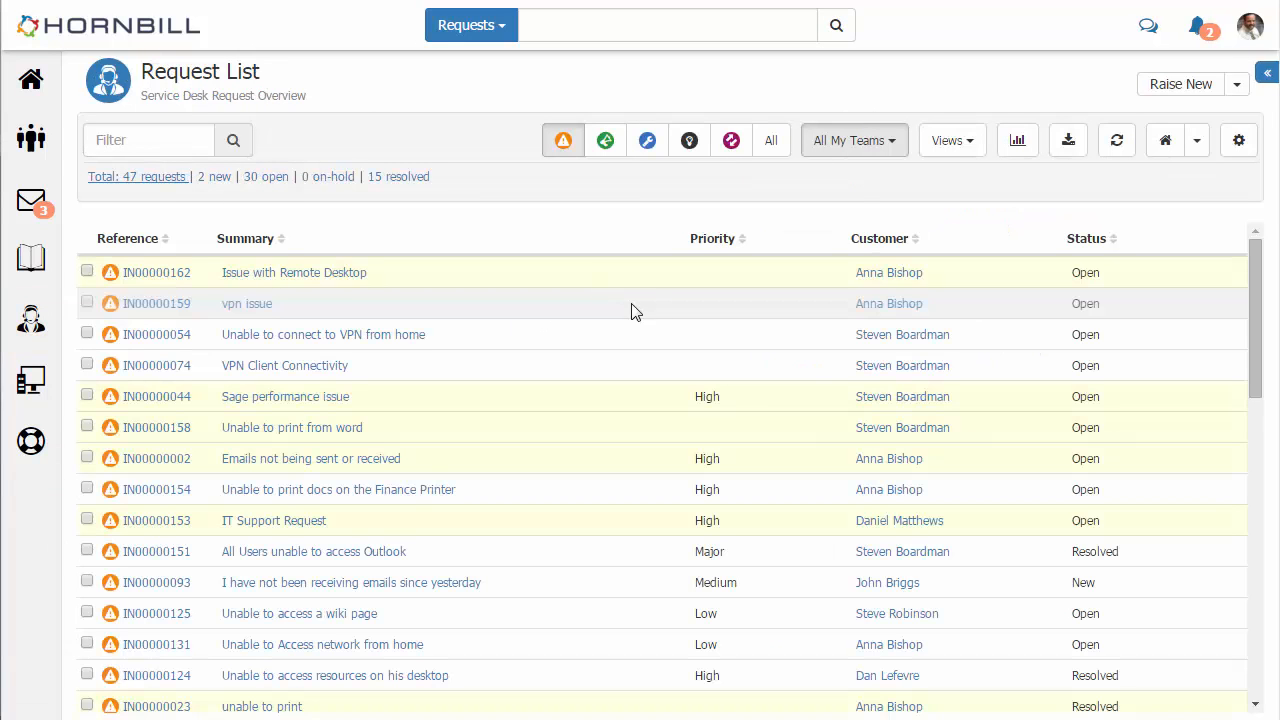
# - Switch to Hornbill Administration and open the "new incident" progressive capture flow of Hornbill Service Manager
pyautogui.click(1236, 87)
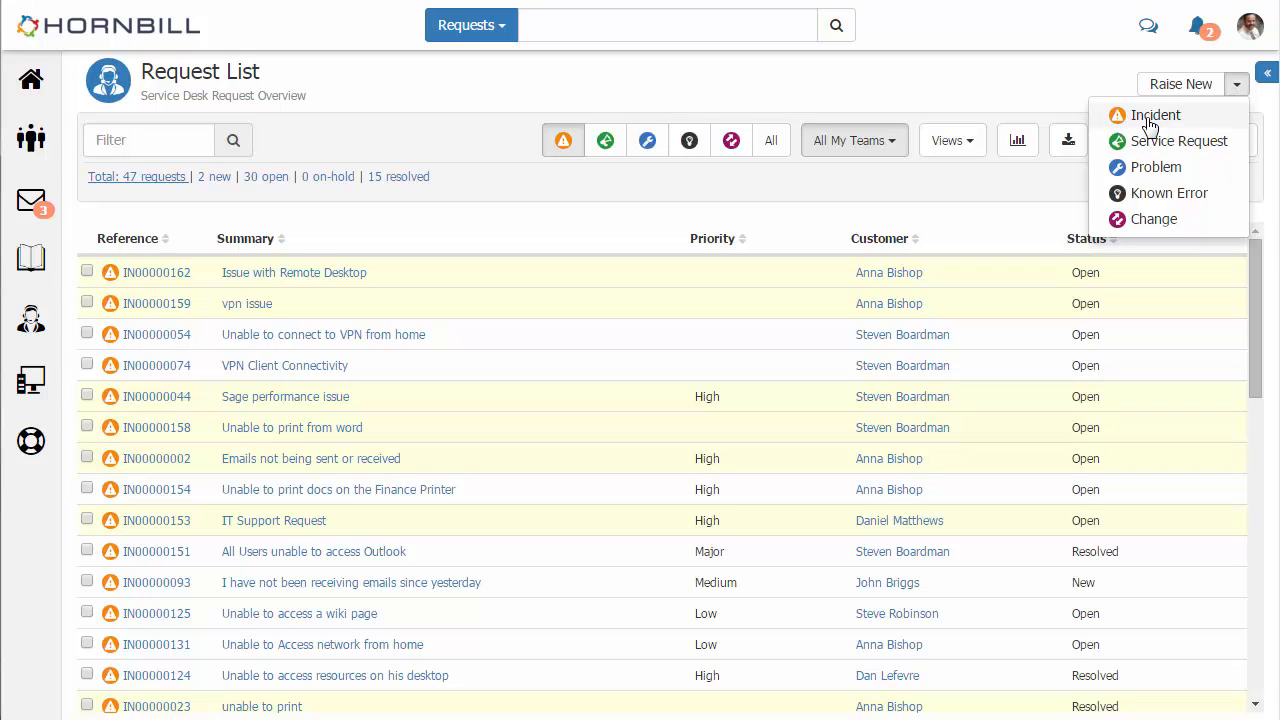
pyautogui.click(1032, 96)
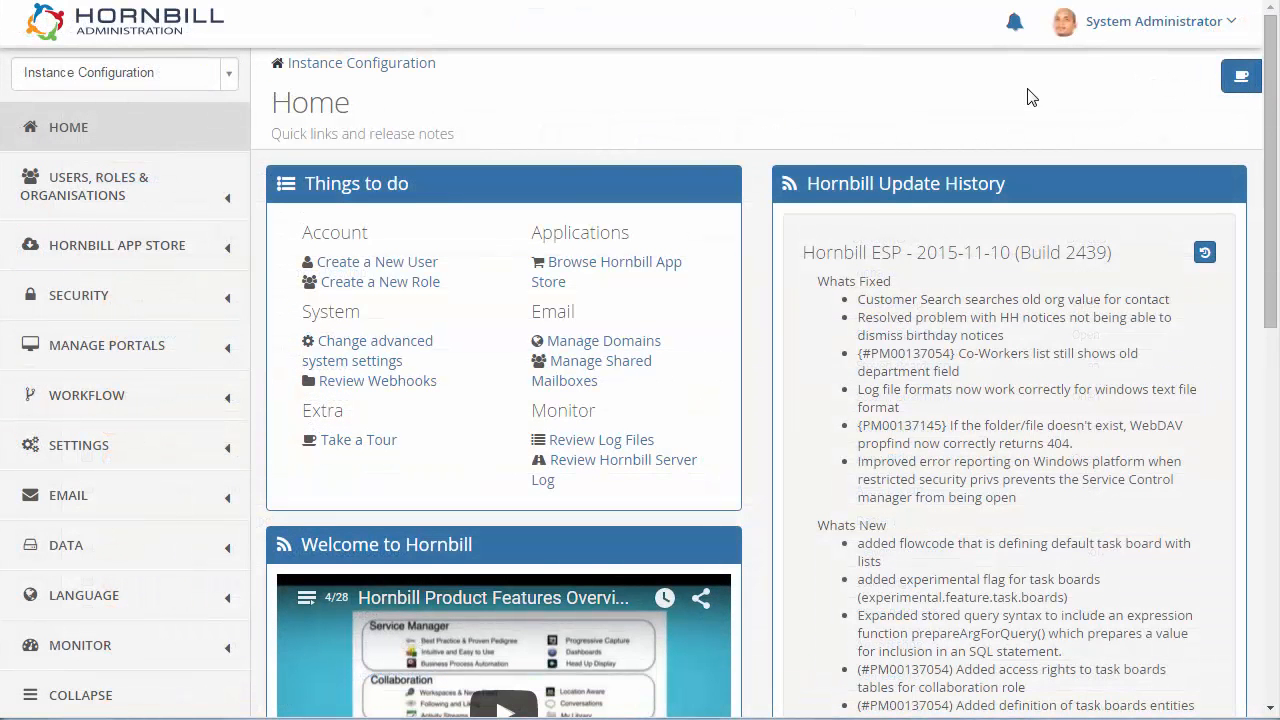
pyautogui.click(104, 76)
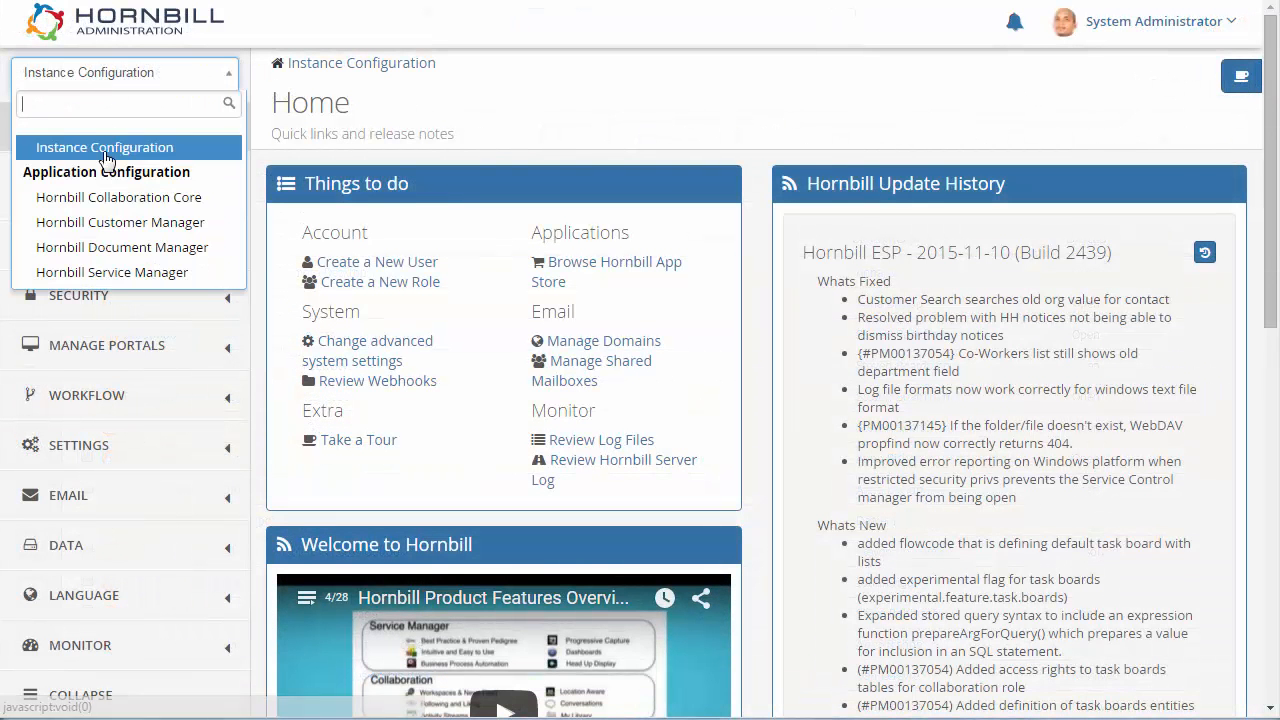
pyautogui.click(110, 273)
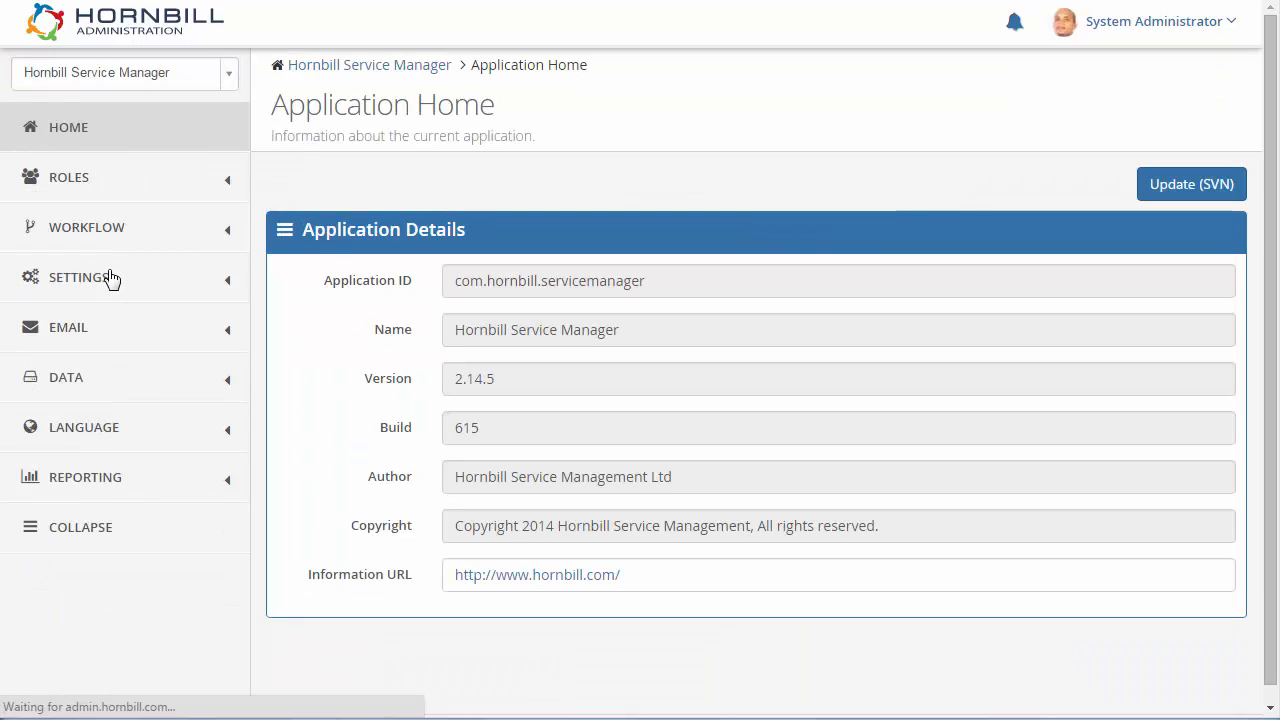
pyautogui.click(106, 232)
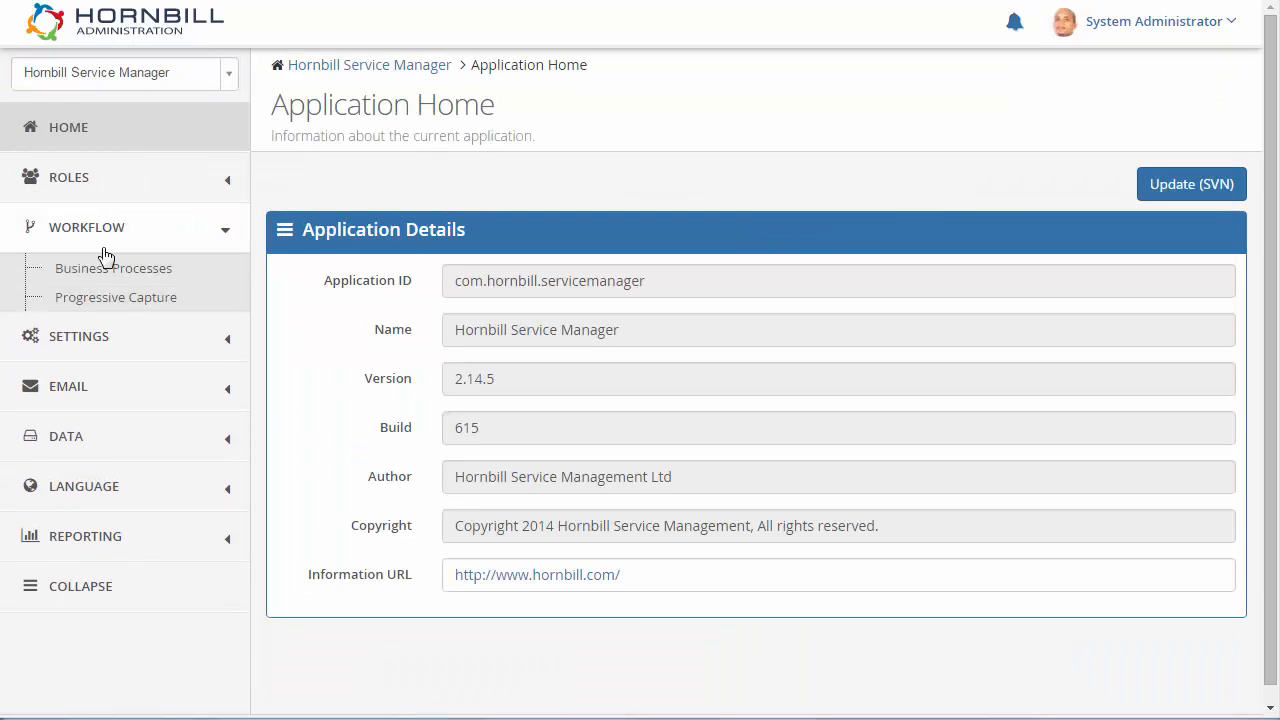
pyautogui.click(110, 303)
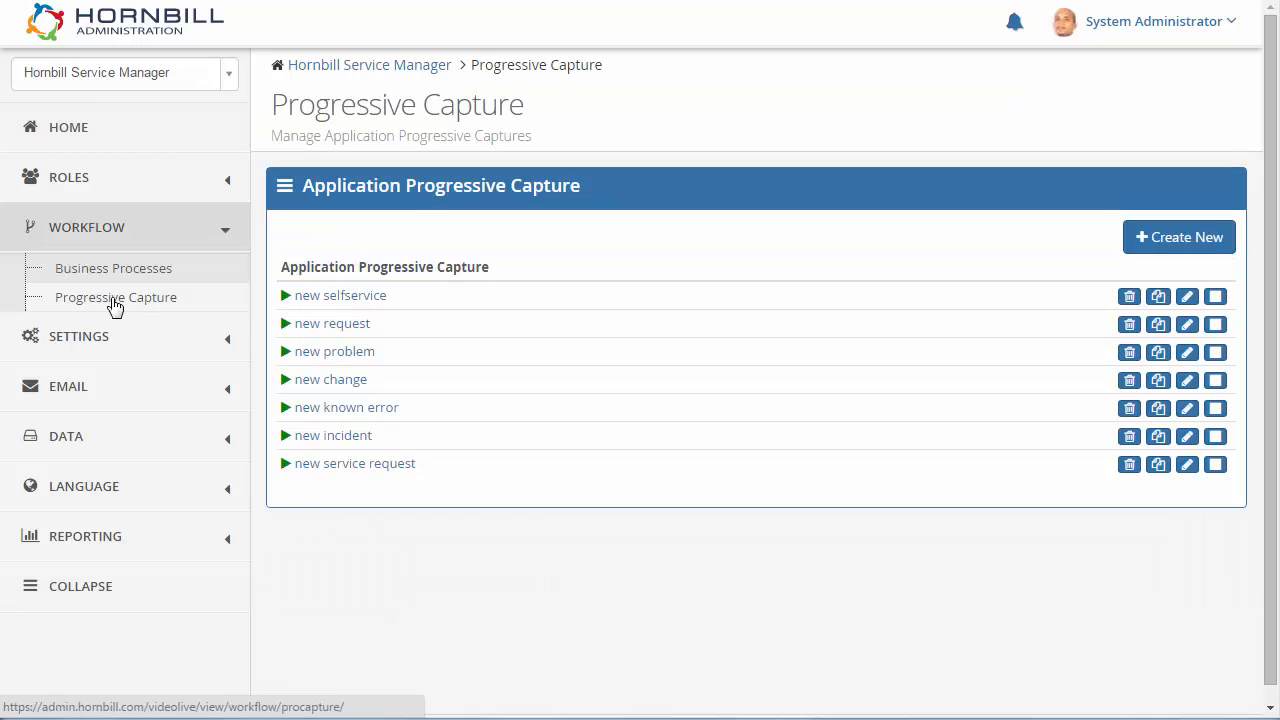
pyautogui.click(329, 440)
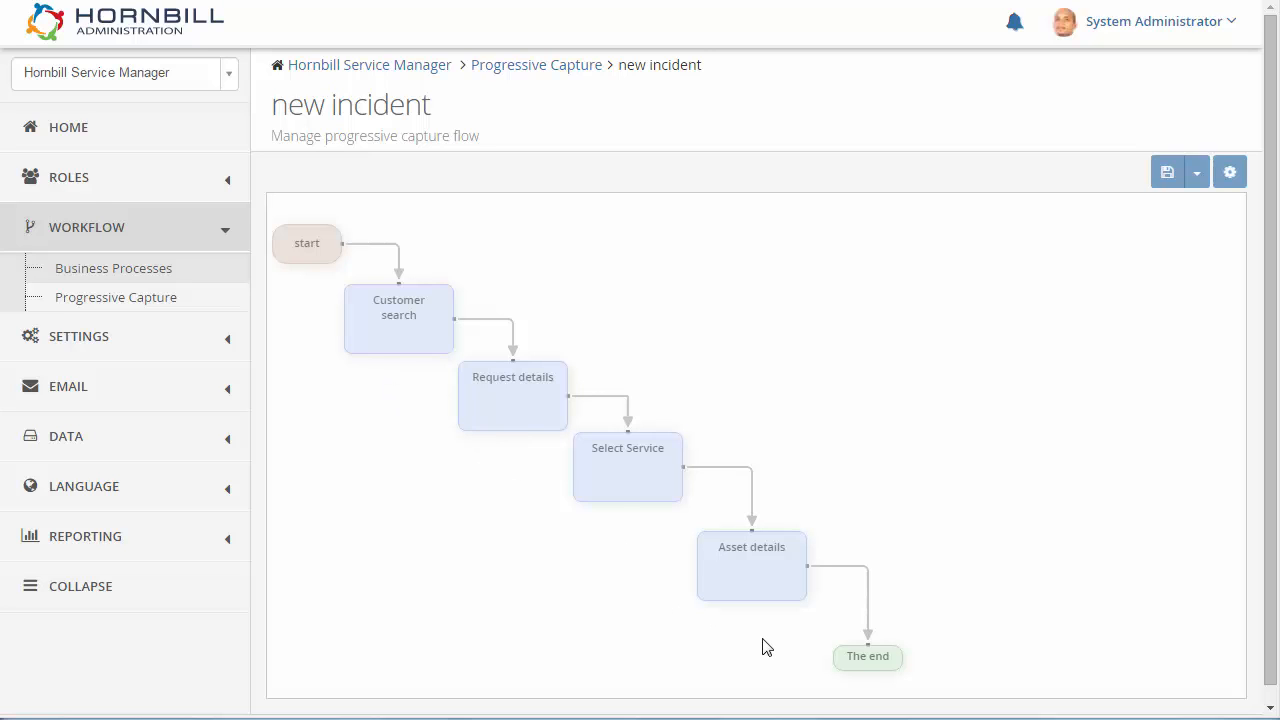
# - Insert a new form node beside Asset details, linked between Asset details and The end, replacing their direct connection
pyautogui.click(869, 595)
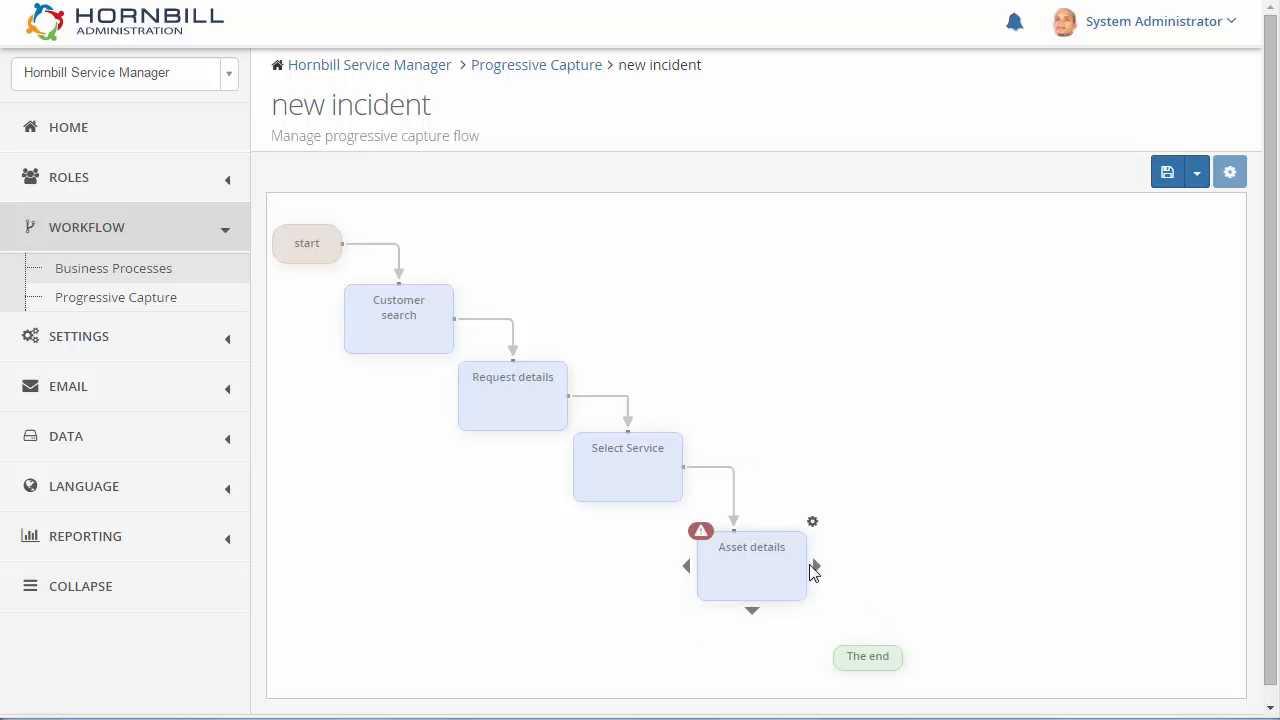
pyautogui.moveTo(816, 567); pyautogui.dragTo(871, 571)
pyautogui.click(889, 585)
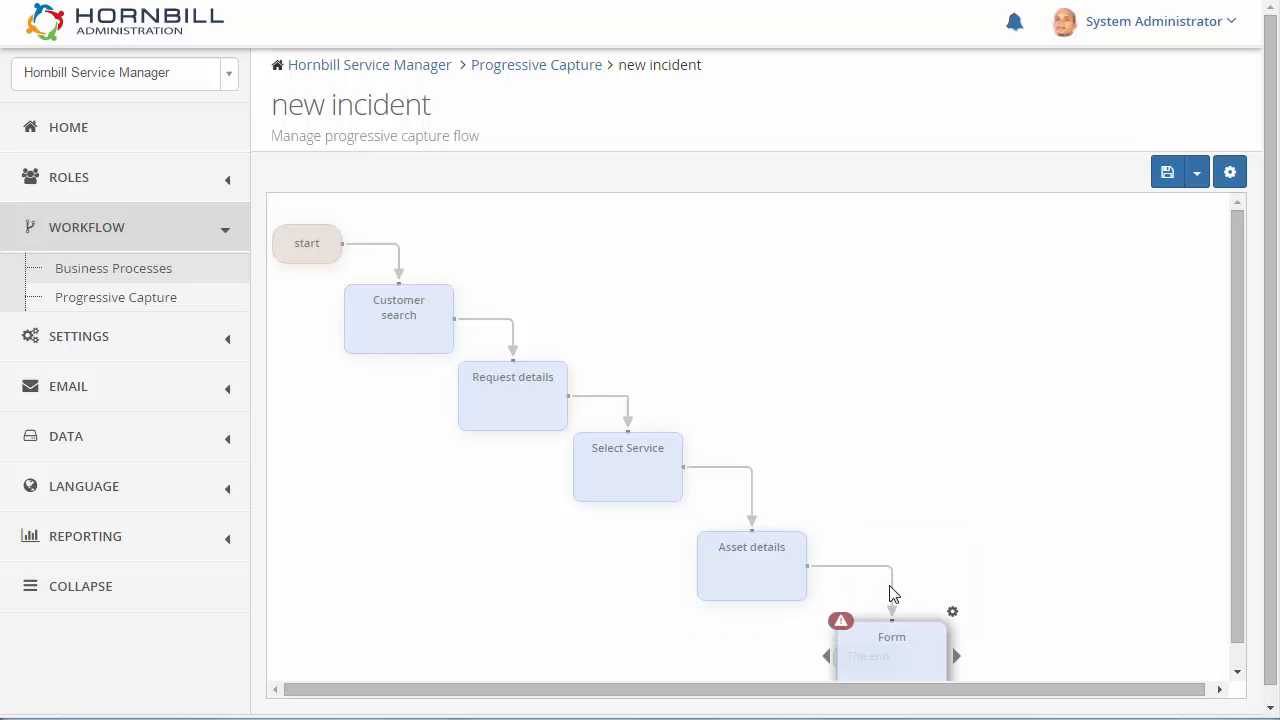
pyautogui.moveTo(897, 651); pyautogui.dragTo(909, 535)
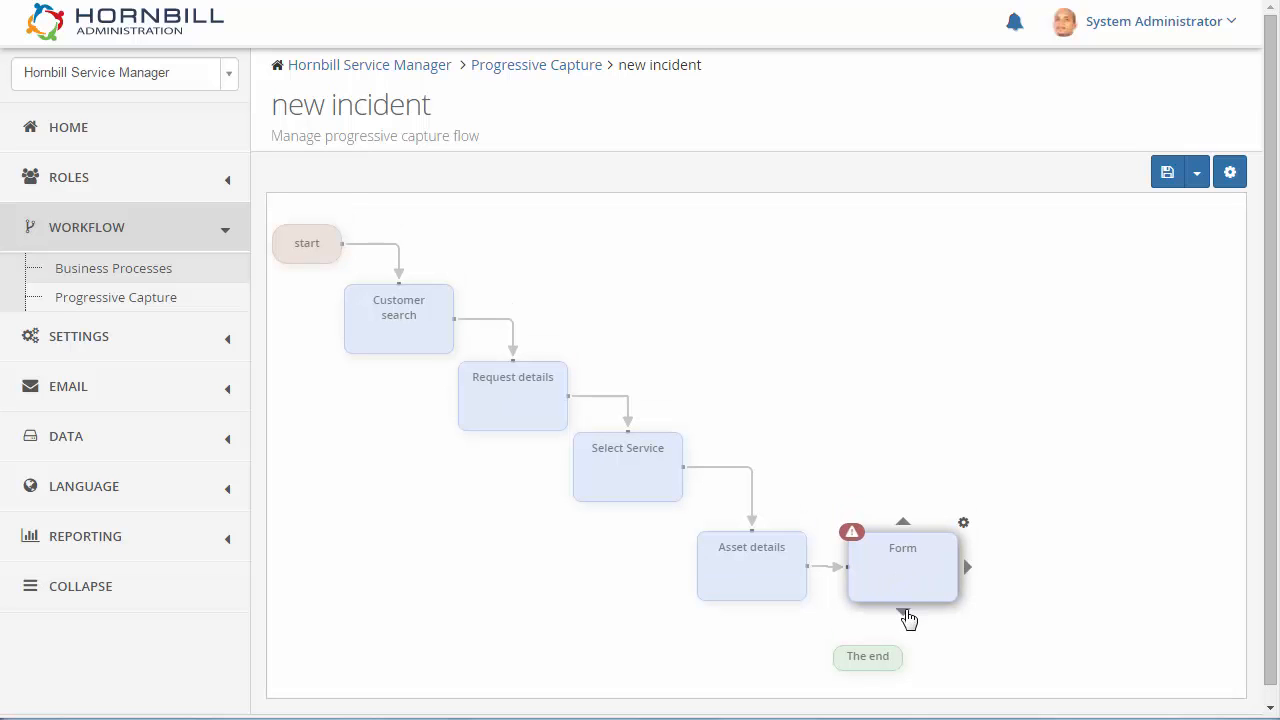
pyautogui.moveTo(907, 617); pyautogui.dragTo(877, 662)
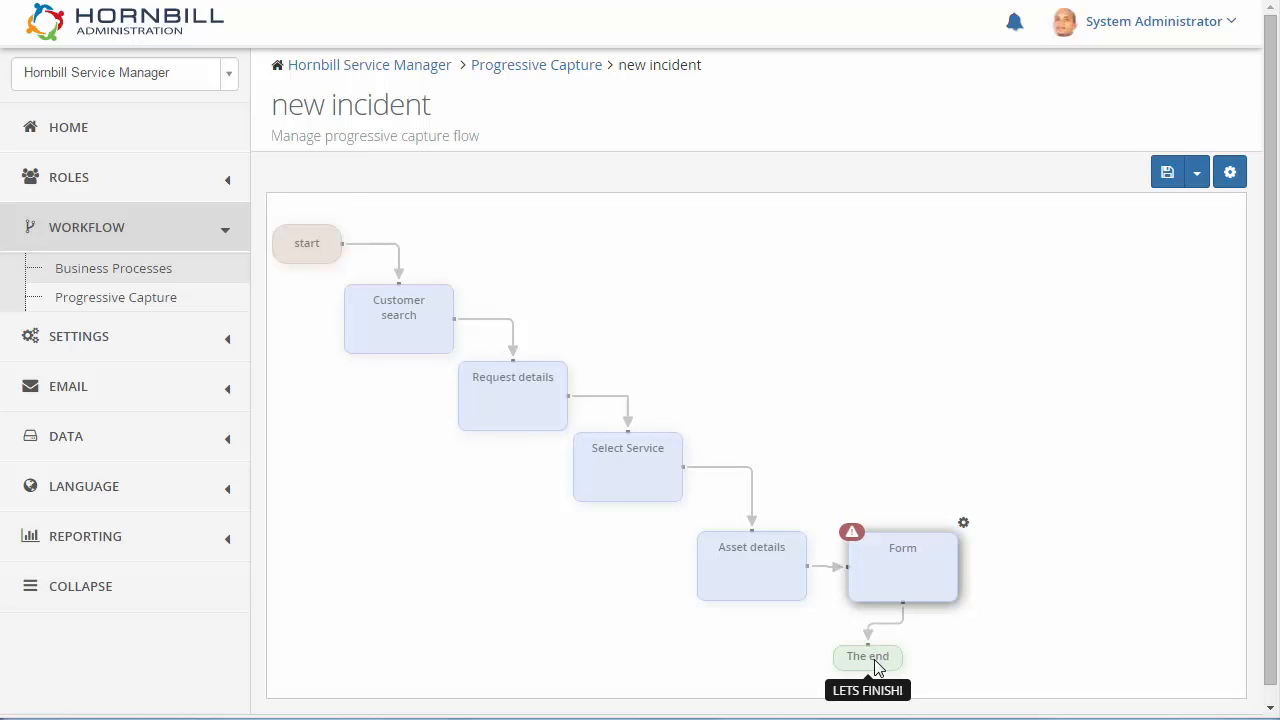
# - Set the new node's form to Select Site, then save and activate the flow
pyautogui.click(964, 524)
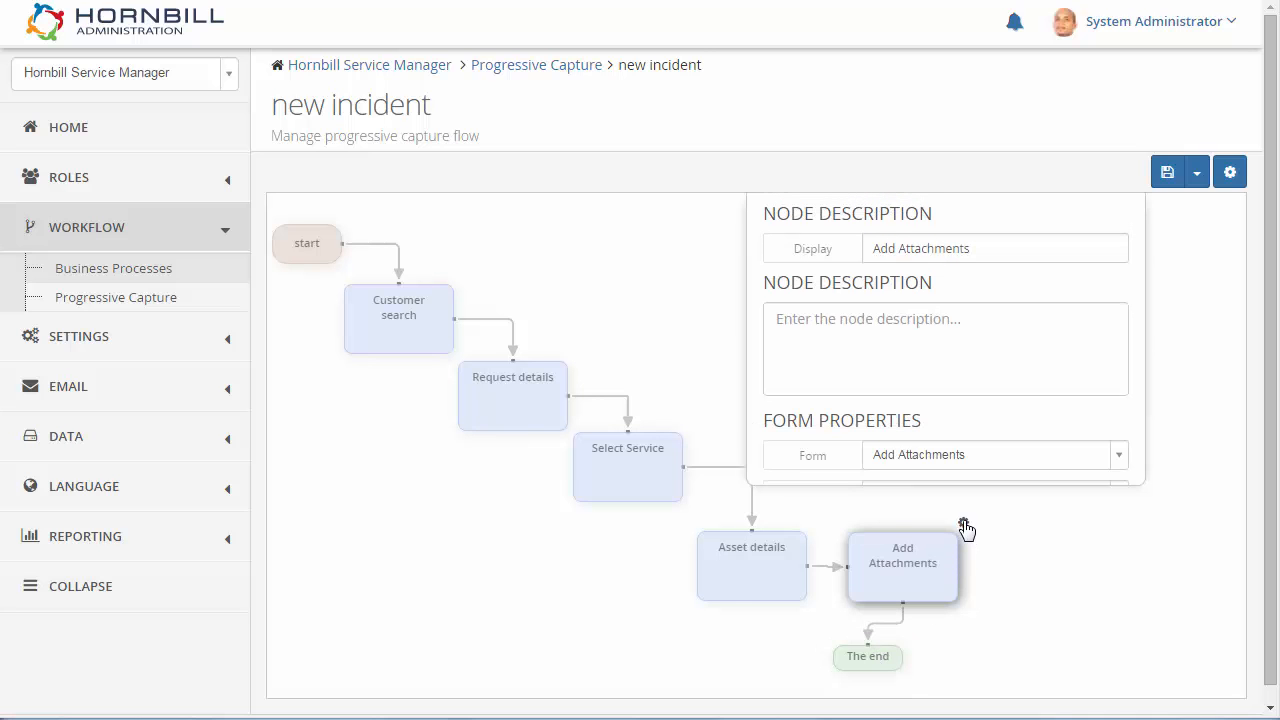
pyautogui.click(935, 467)
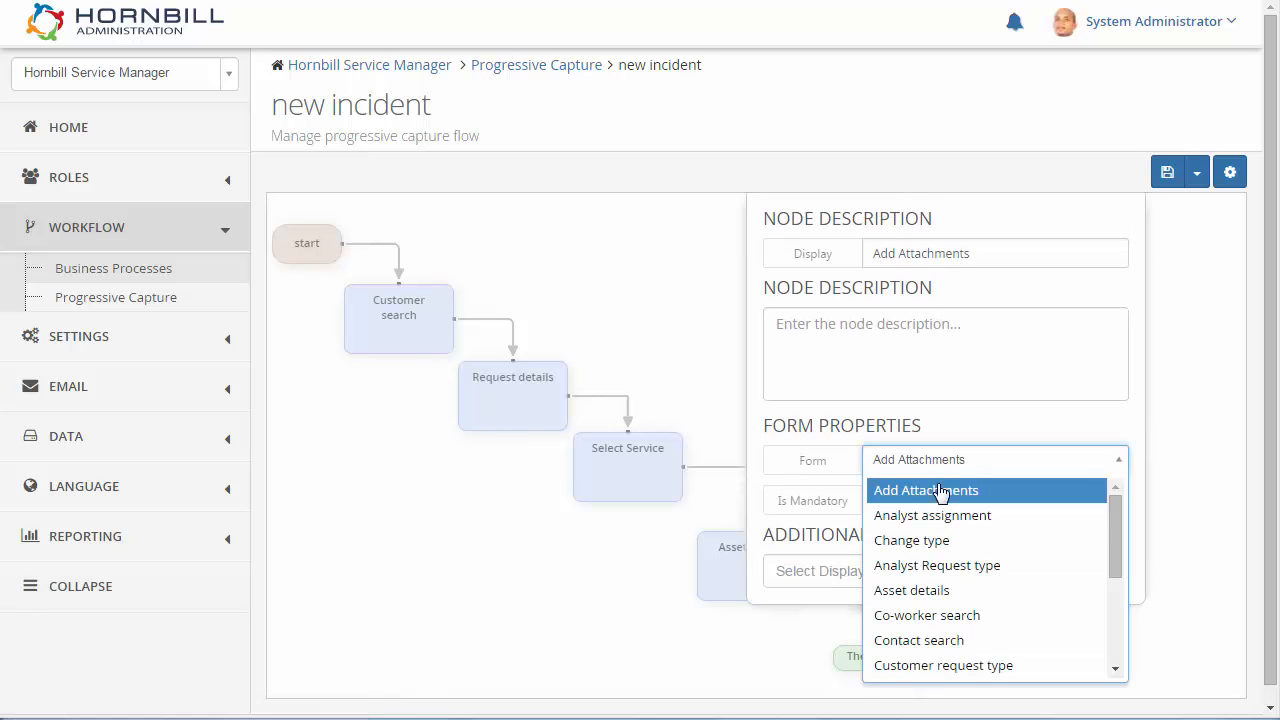
pyautogui.moveTo(1114, 524); pyautogui.dragTo(1116, 614)
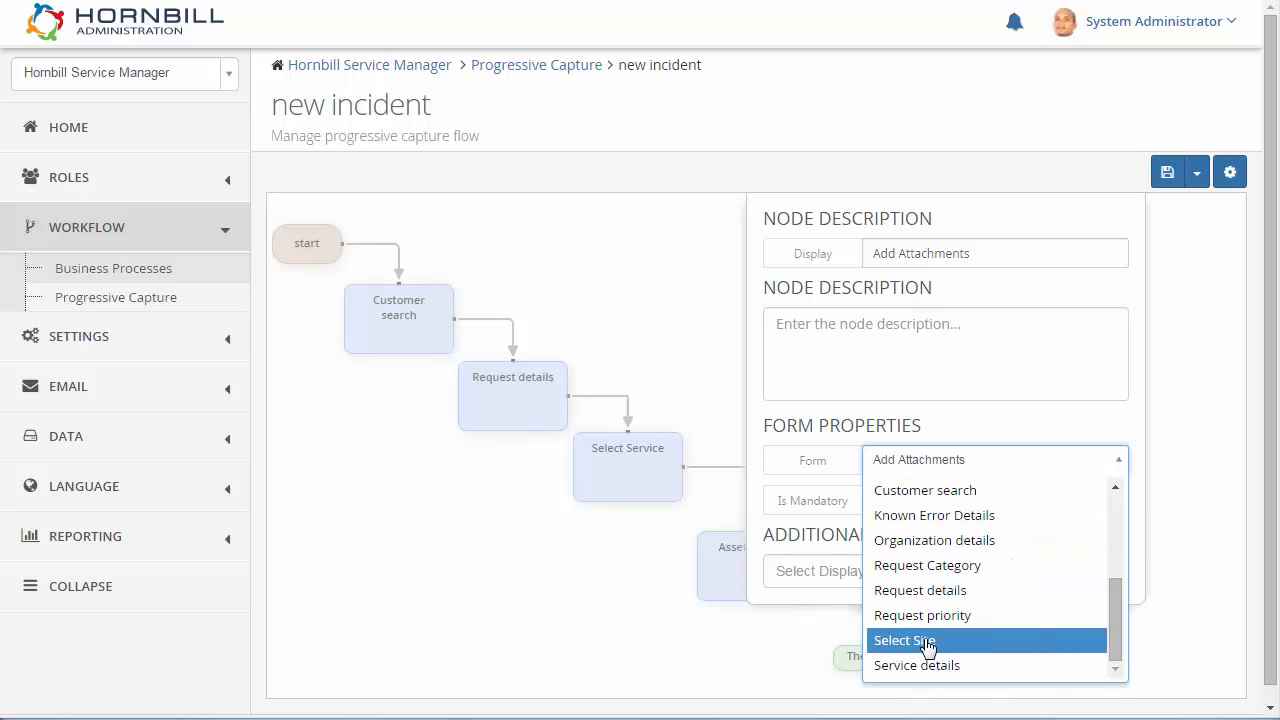
pyautogui.click(928, 641)
pyautogui.click(960, 646)
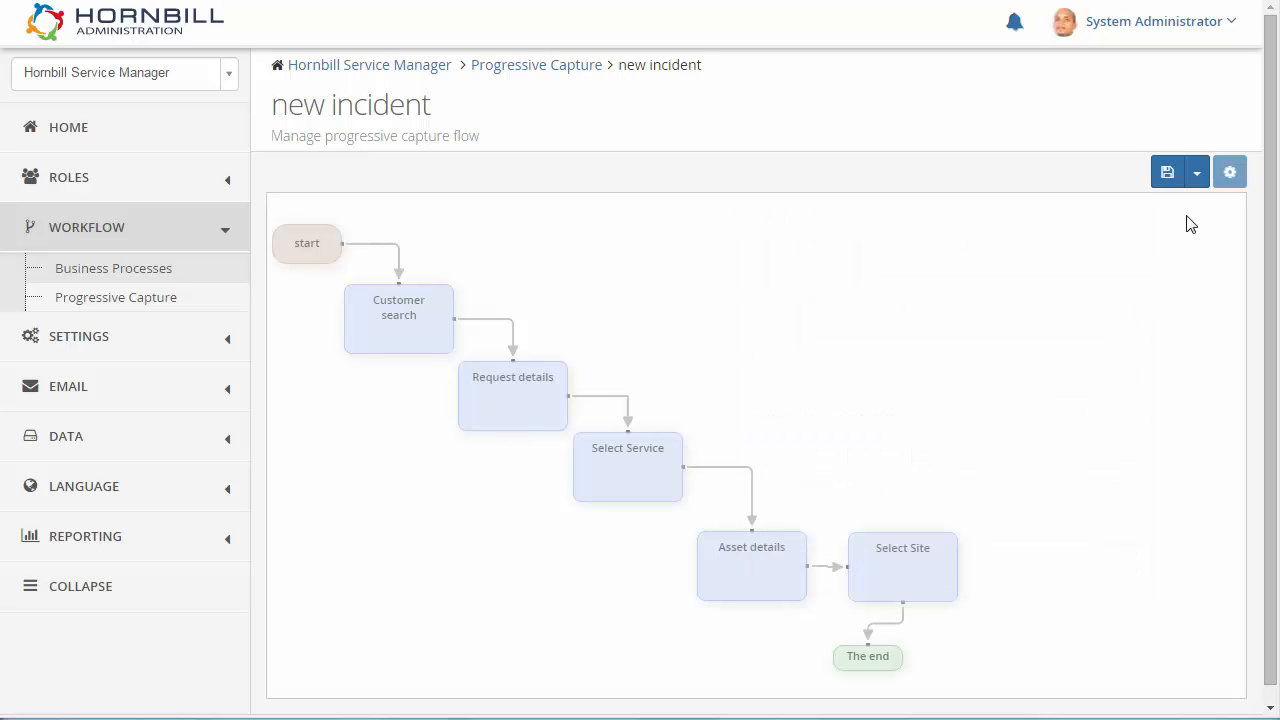
pyautogui.click(1196, 181)
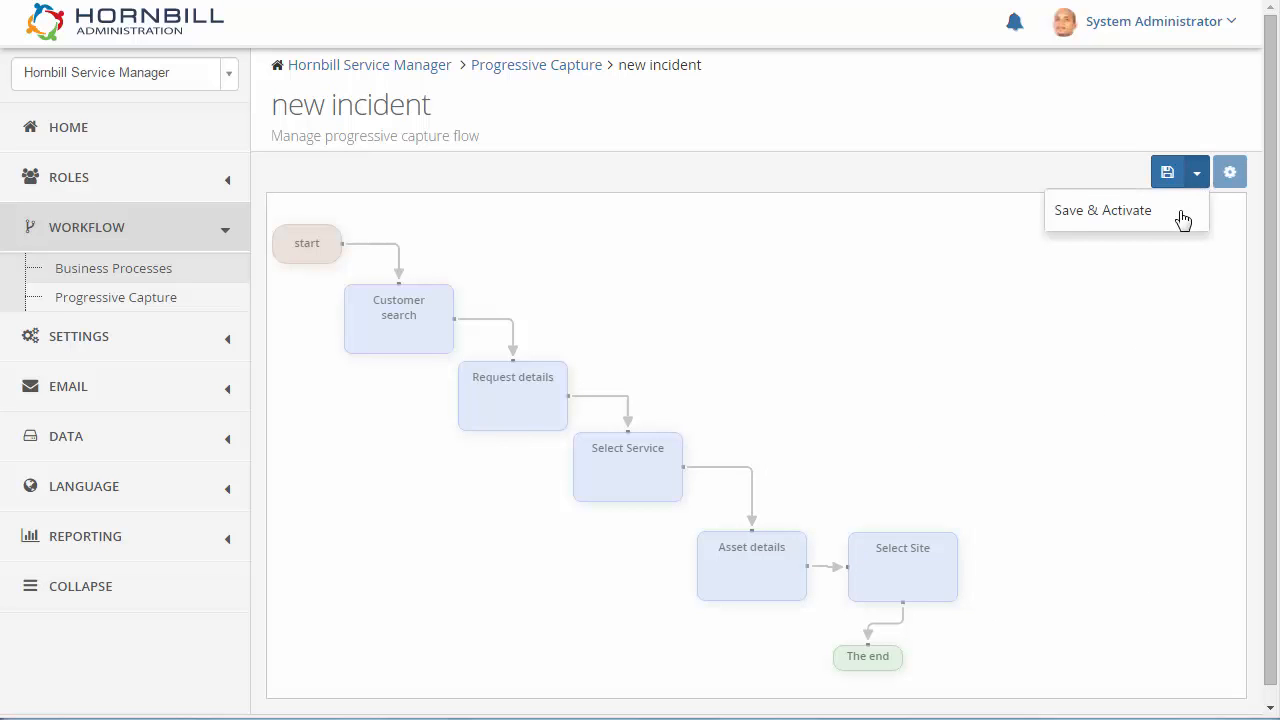
pyautogui.click(1097, 212)
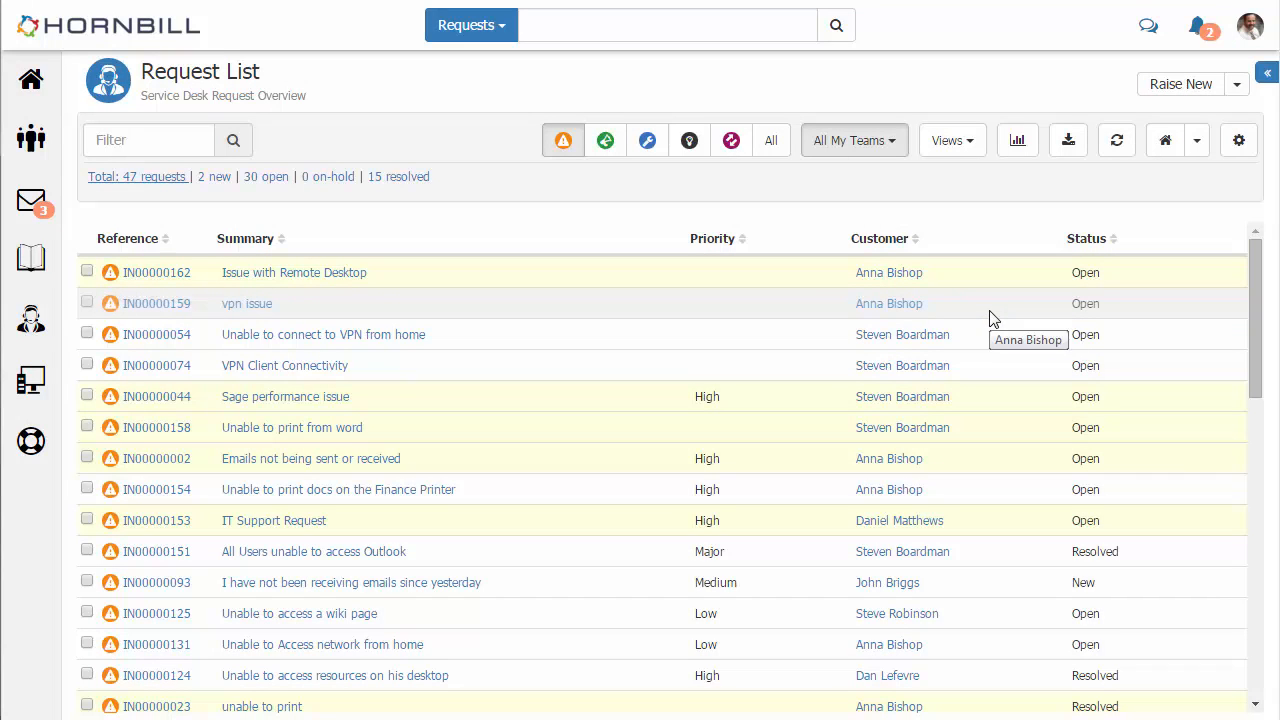
# - Switch to the Hornbill request list, raise a new incident and choose the existing co-worker as its customer
pyautogui.click(1236, 86)
pyautogui.click(1150, 118)
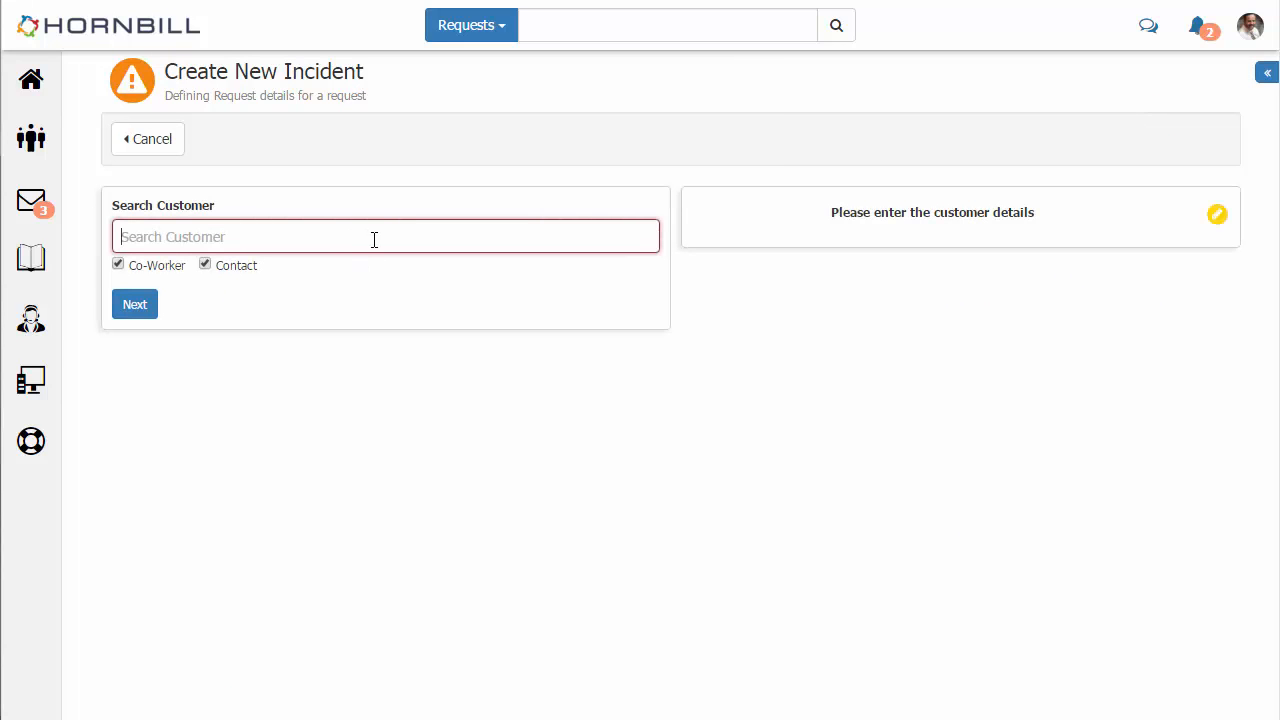
pyautogui.write('anna')
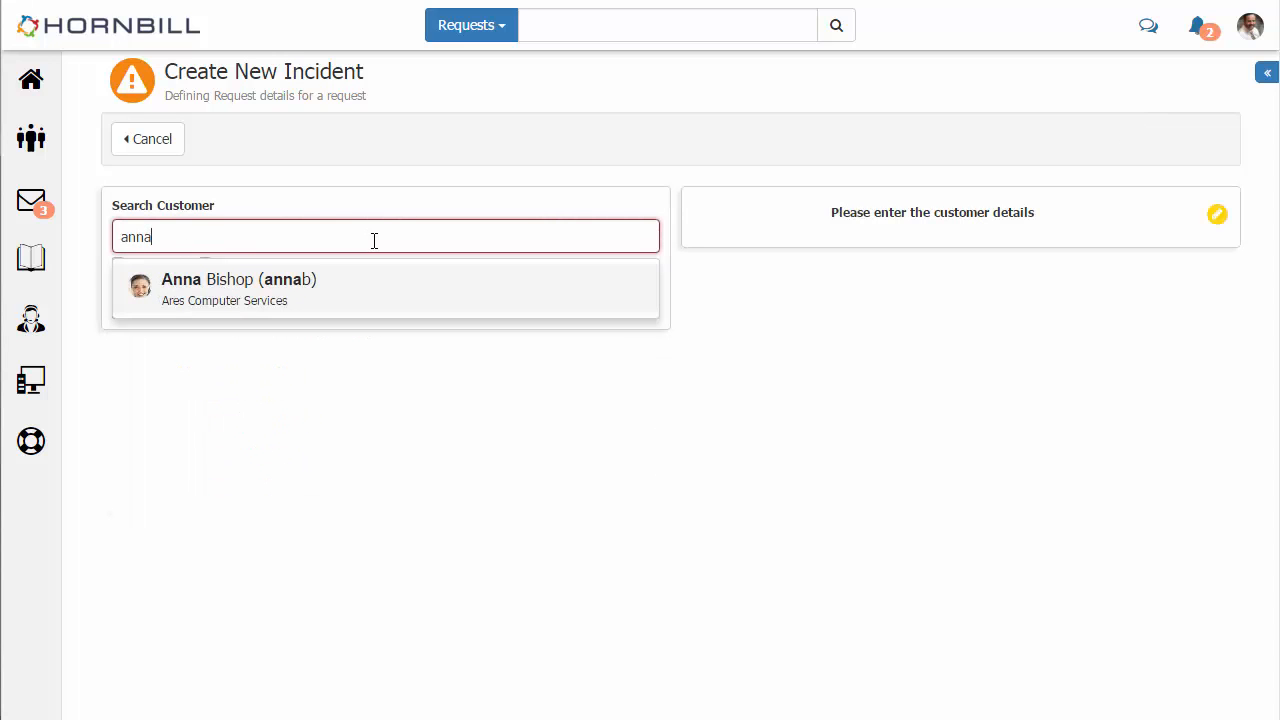
pyautogui.press('Return')
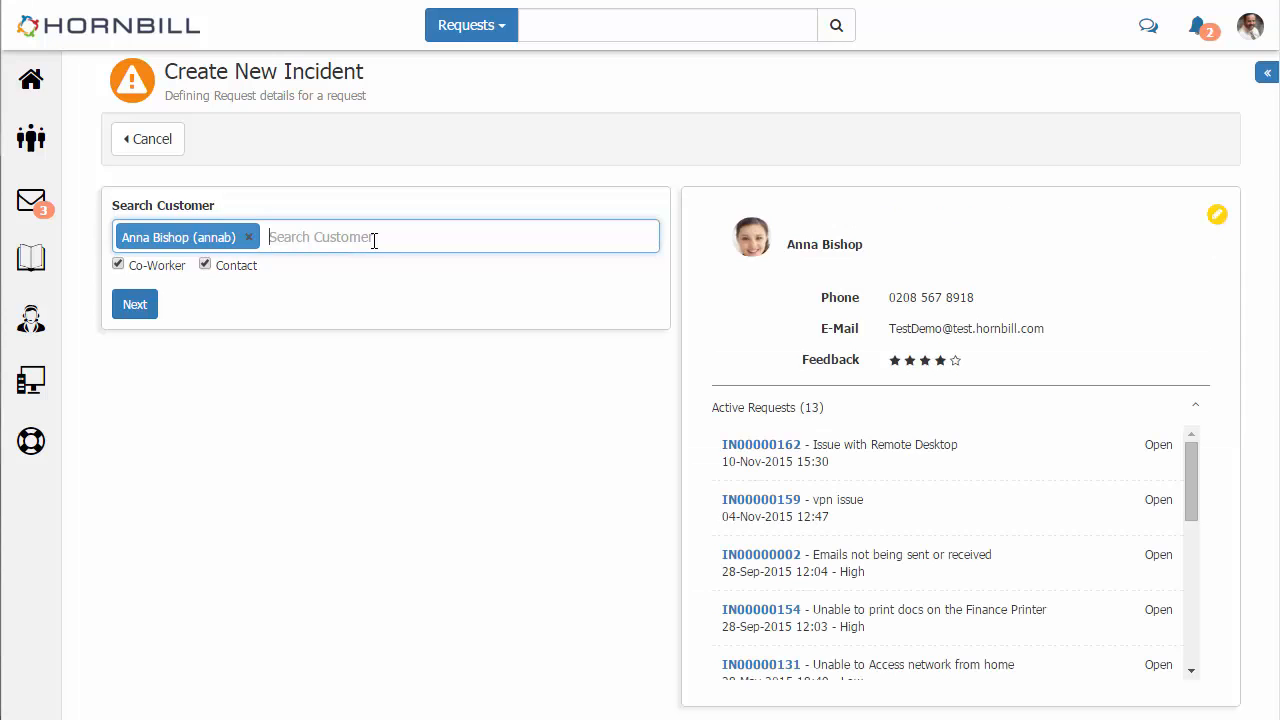
pyautogui.click(136, 307)
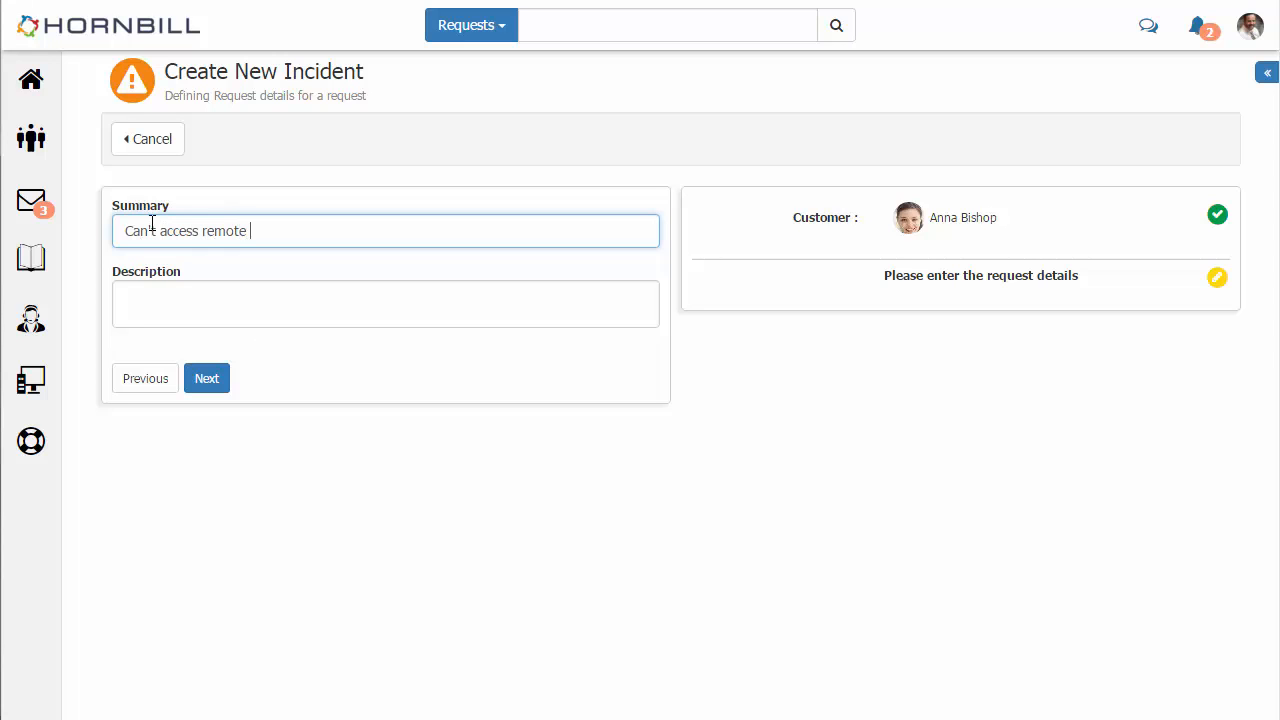
# - Give the incident the summary "Can't access remote desktop" and the description "Unable to connect to PC from their laptop"
pyautogui.write('opo')
pyautogui.click(165, 302)
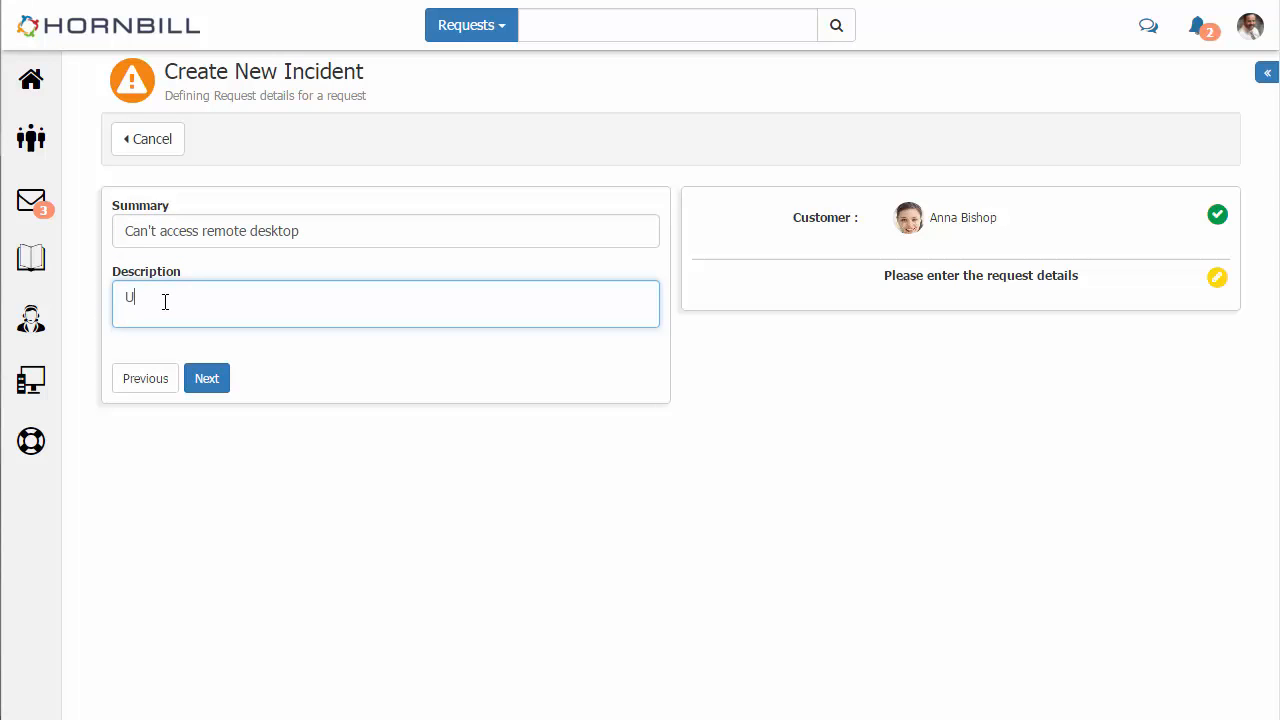
pyautogui.write('Unable to connect to PC from their laptop')
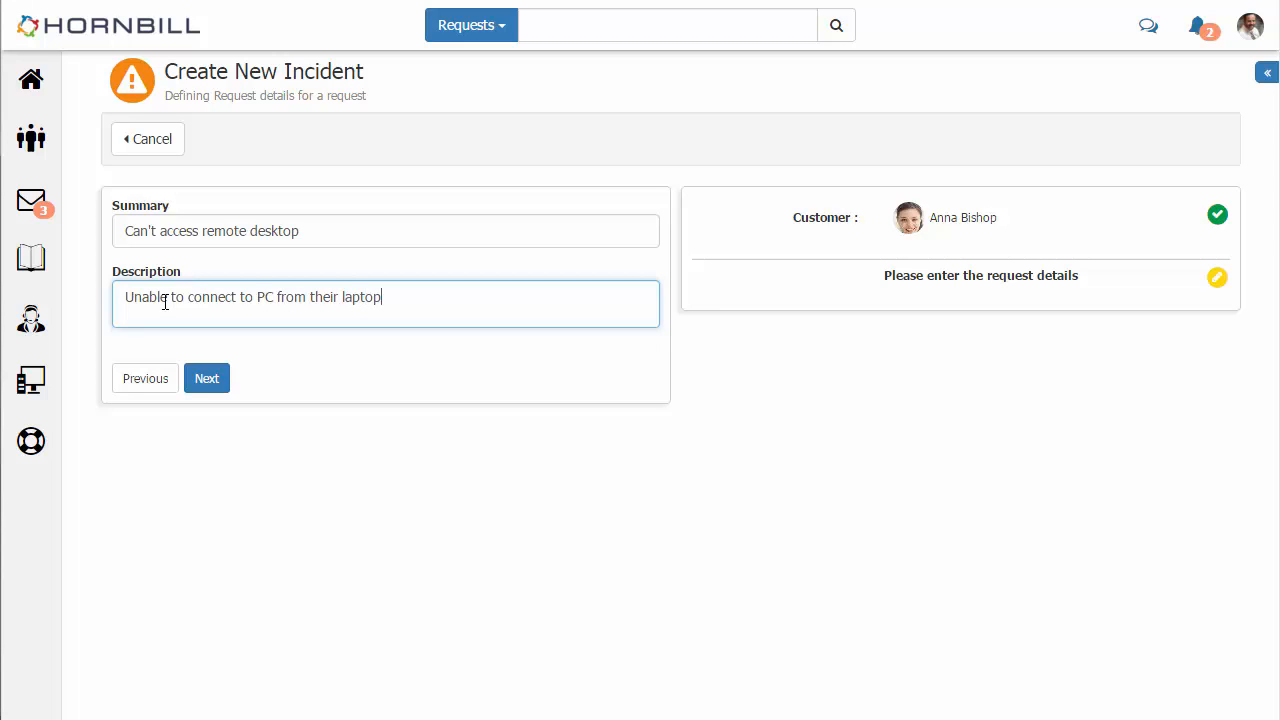
pyautogui.click(217, 381)
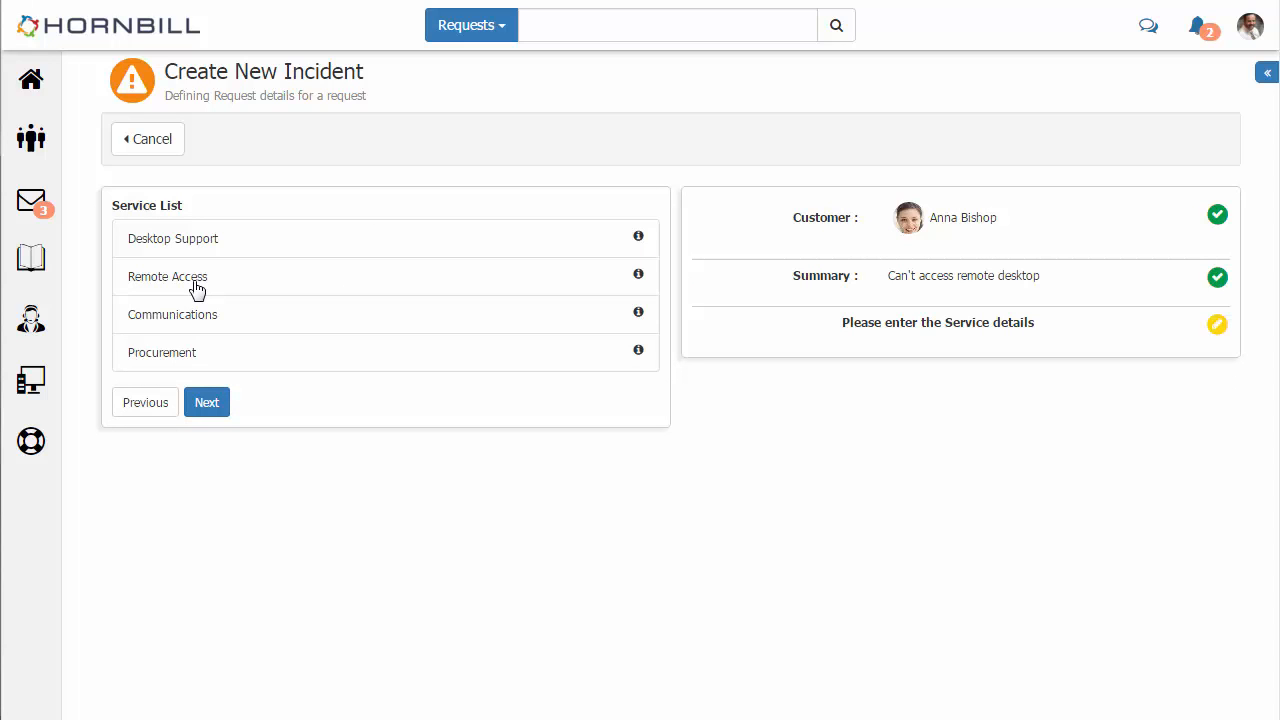
# - Choose the Remote Access service and link the customer's assets HOMEWKS03 and PC-23112 to the incident
pyautogui.click(197, 288)
pyautogui.click(207, 401)
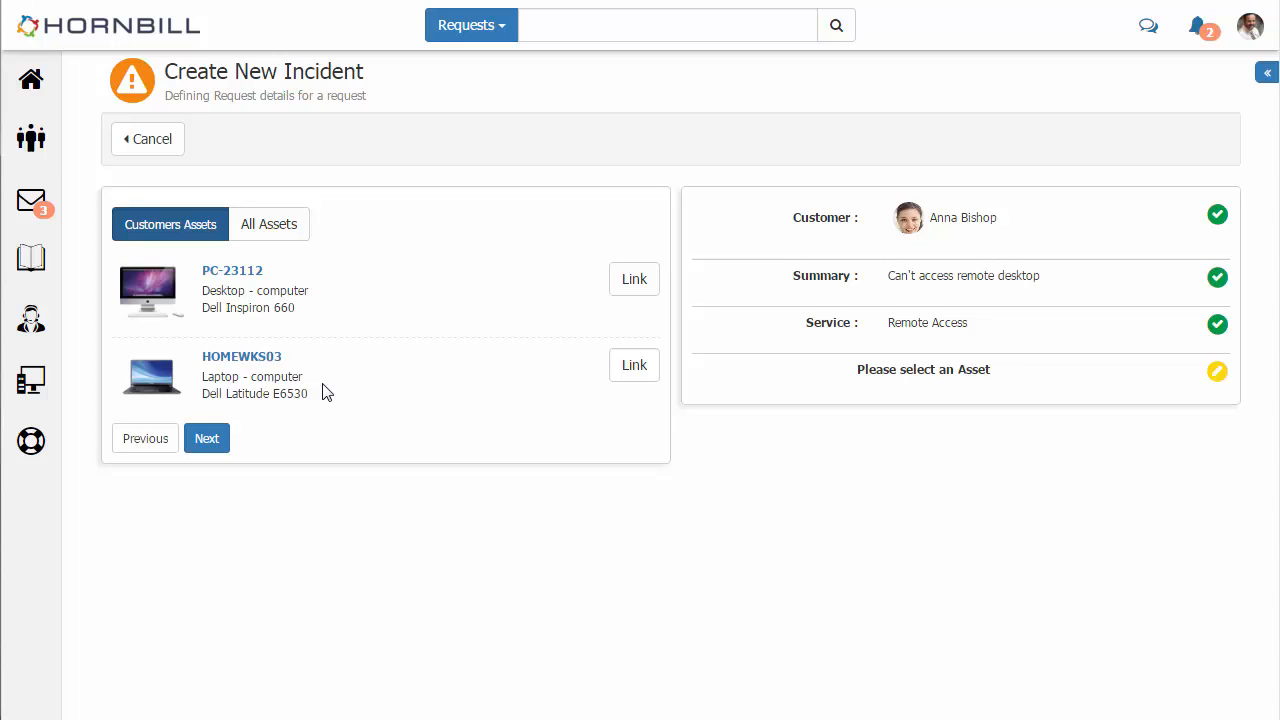
pyautogui.click(625, 369)
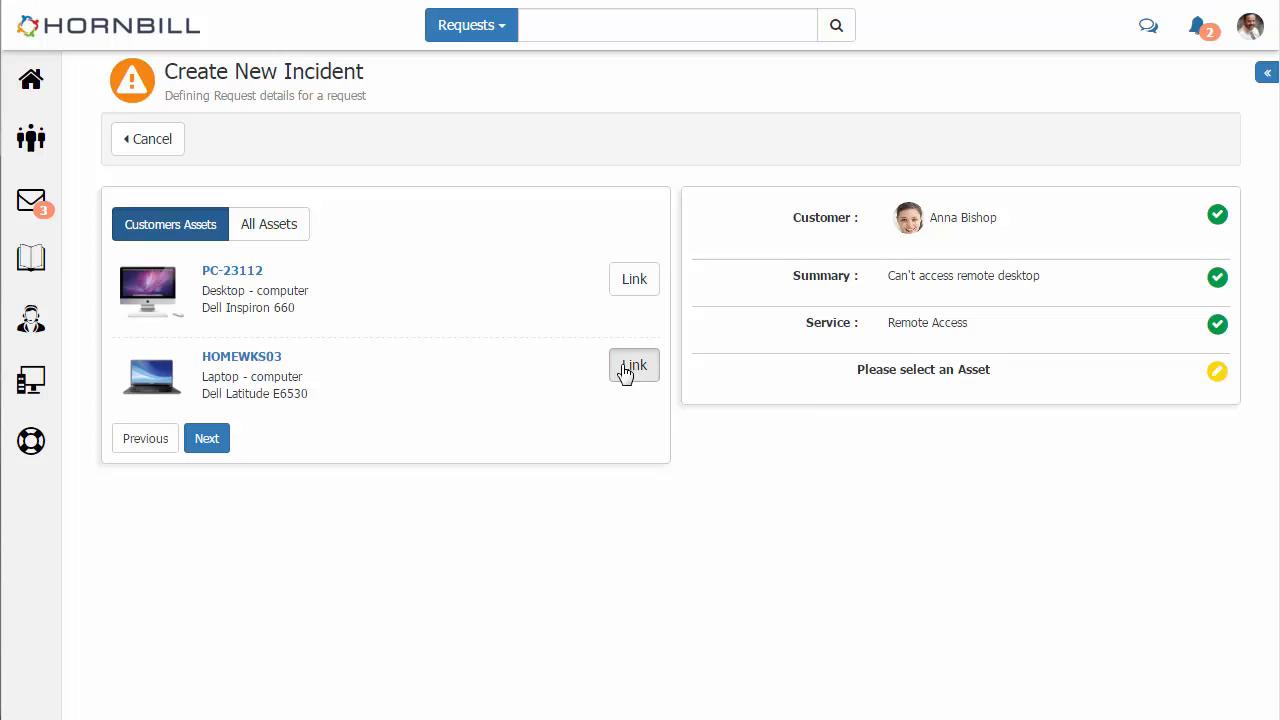
pyautogui.click(634, 285)
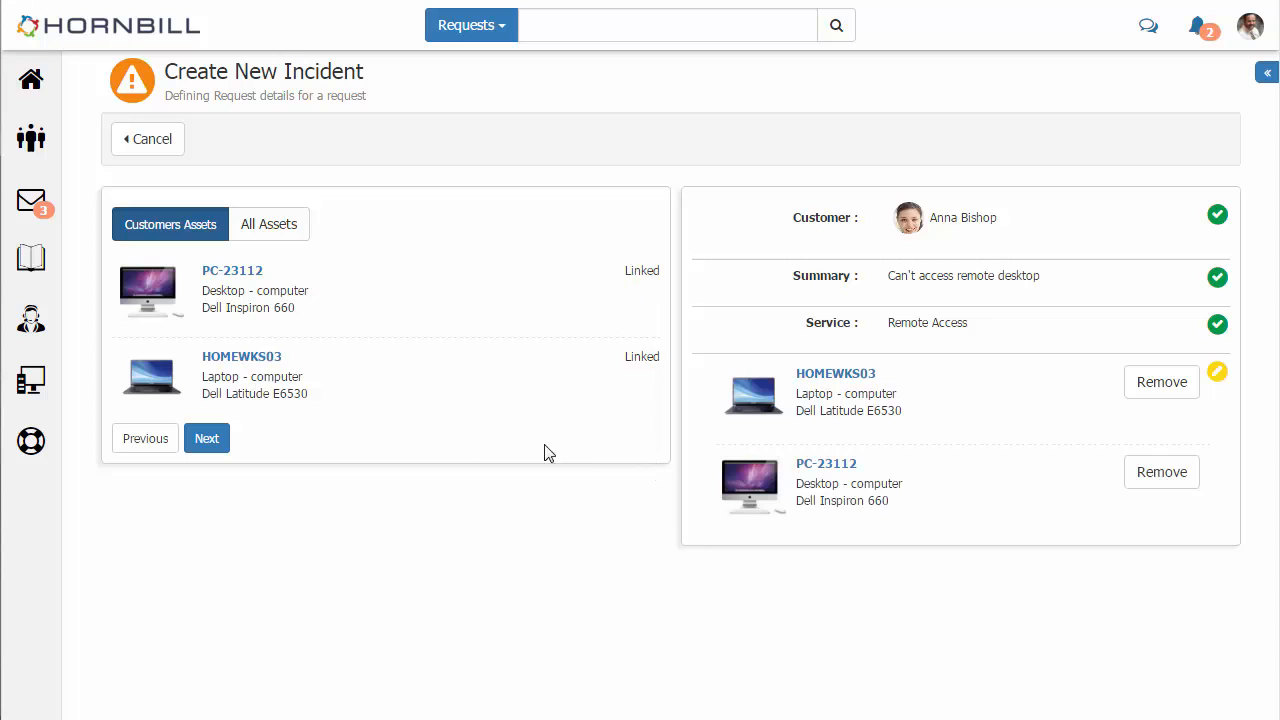
pyautogui.click(214, 440)
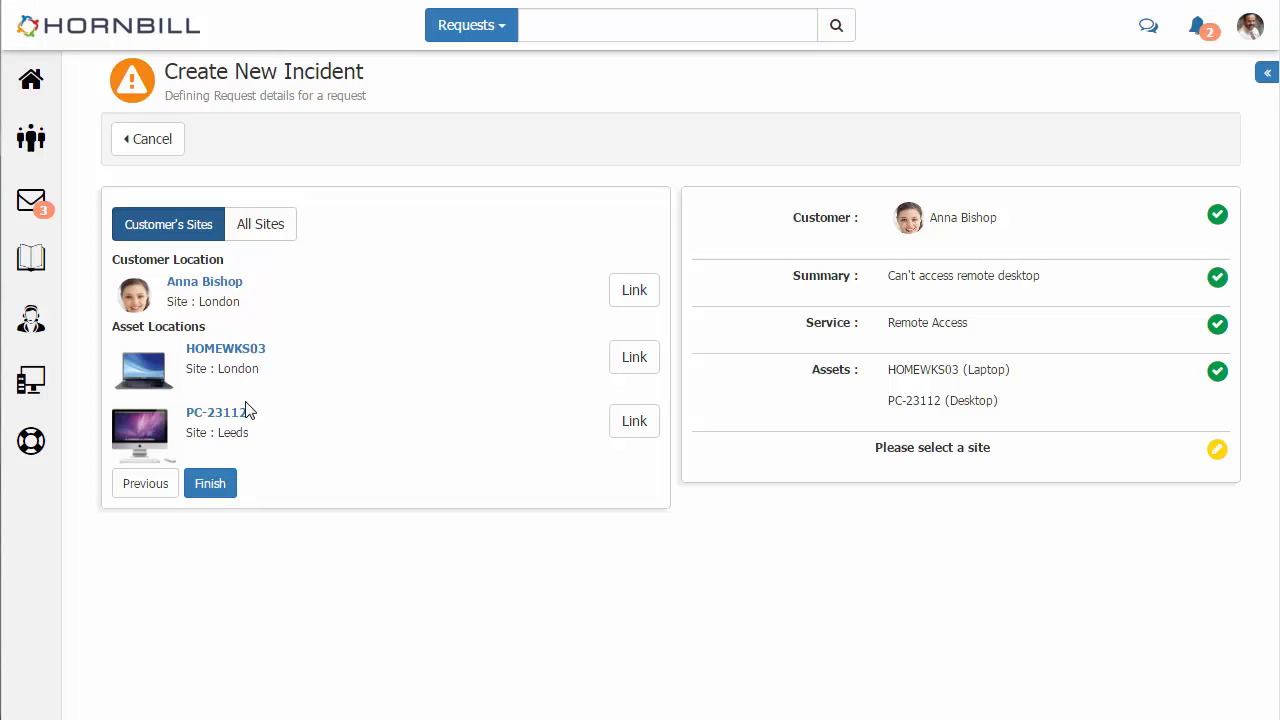
# - Link PC-23112's Leeds site, replace it with HOMEWKS03's London site, and finish raising the incident
pyautogui.click(632, 424)
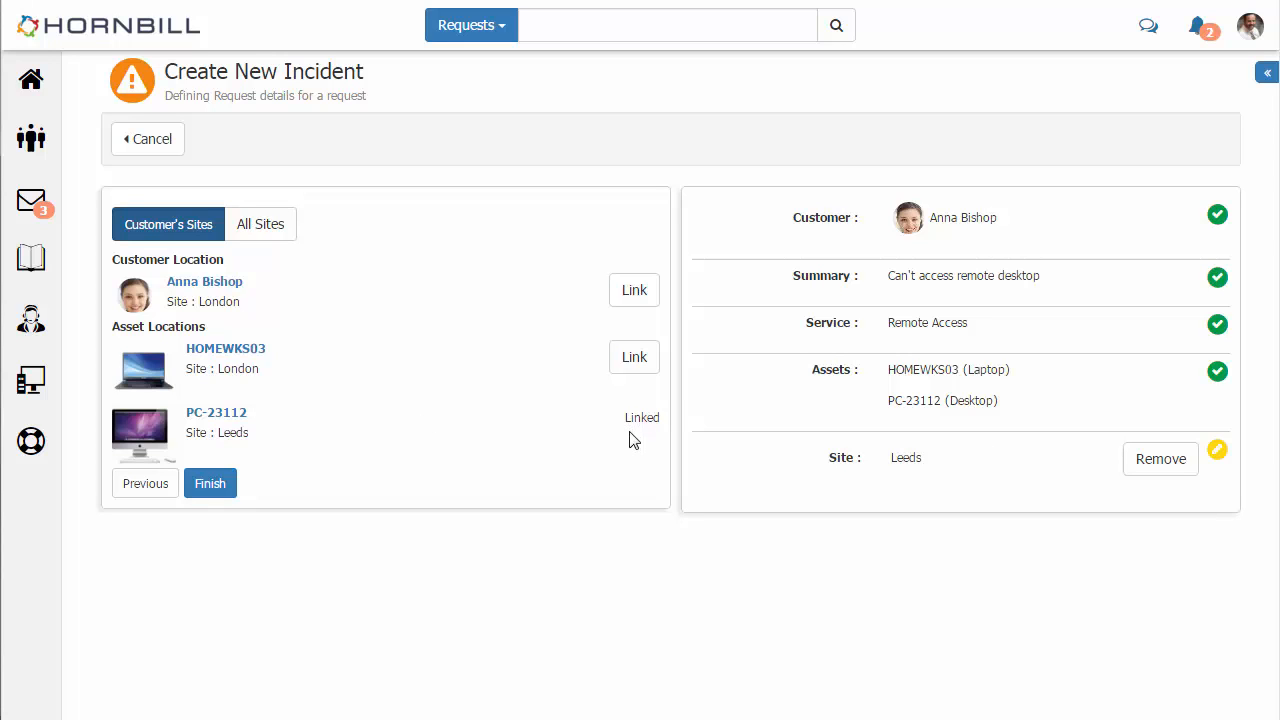
pyautogui.click(626, 365)
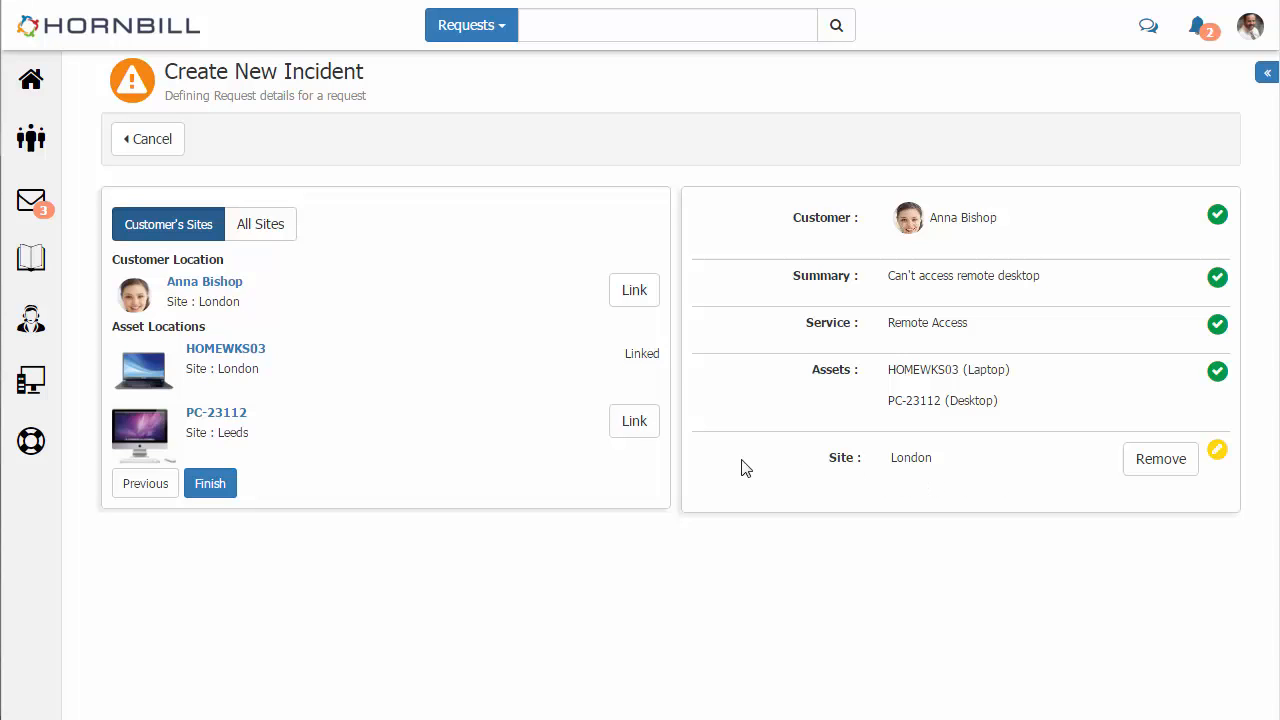
pyautogui.click(222, 486)
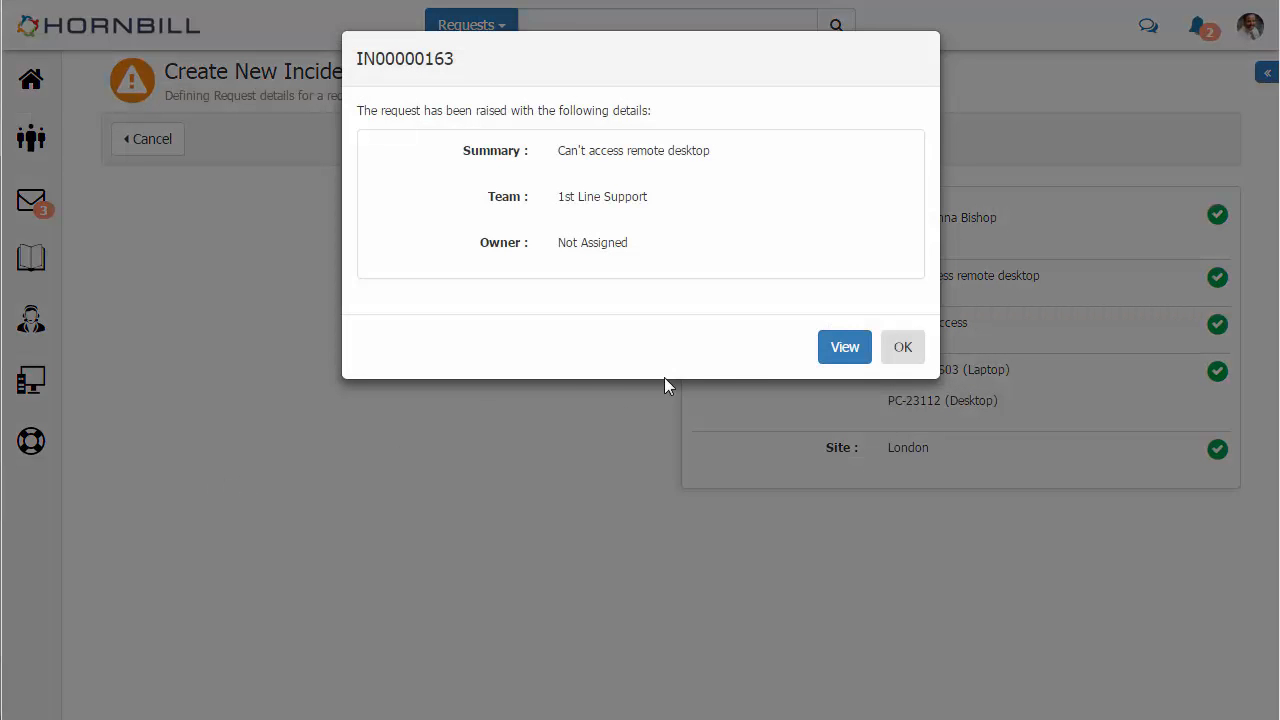
# - Open the newly raised incident and examine its details, including the site field
pyautogui.click(838, 348)
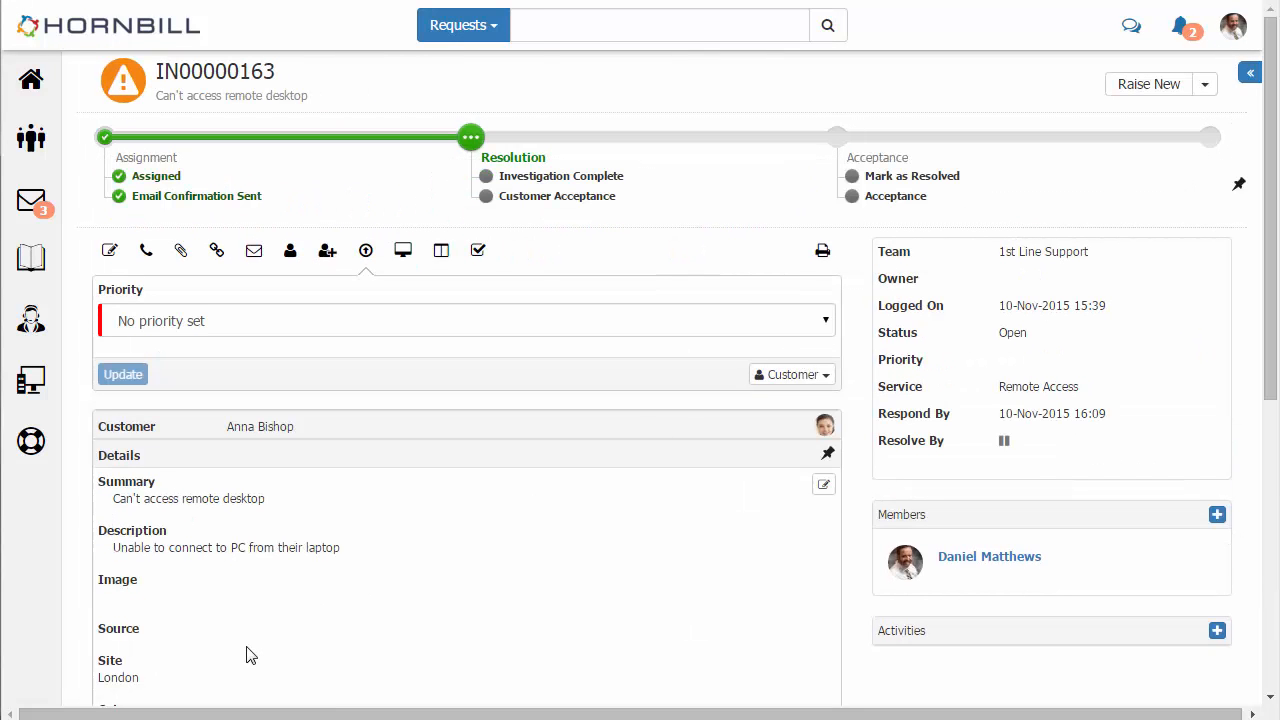
pyautogui.scroll(-1, 245, 654)
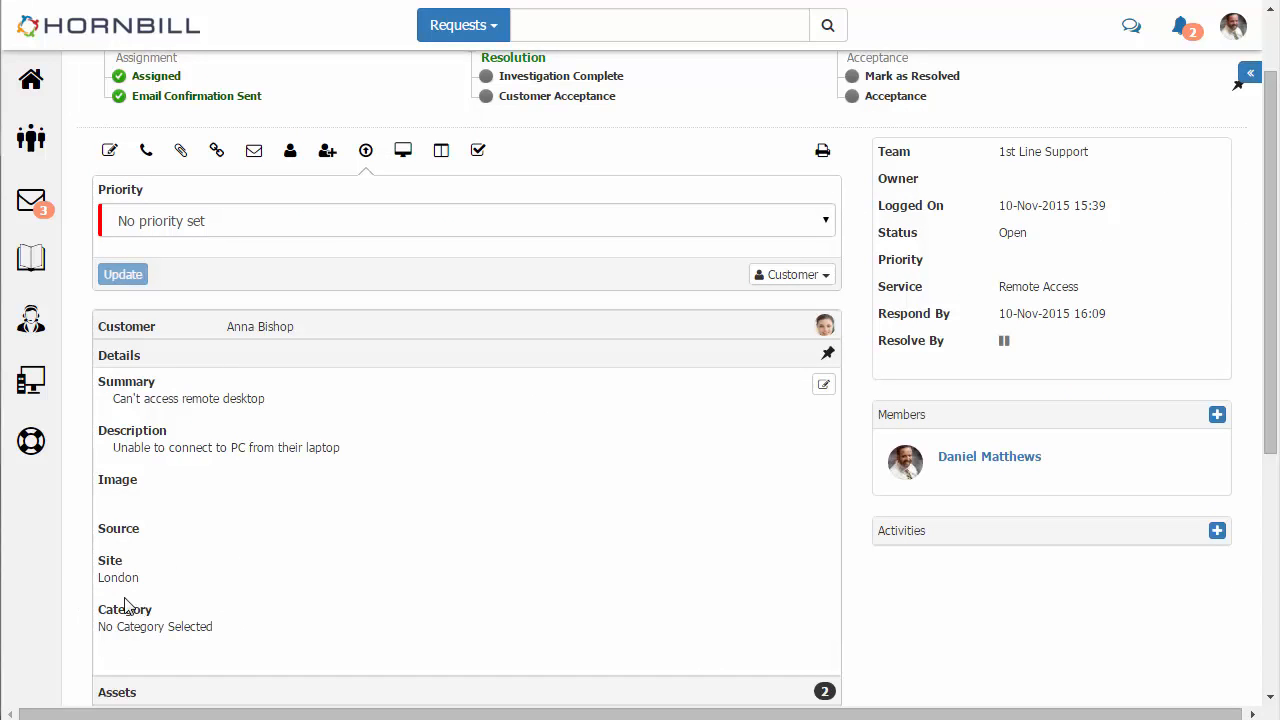